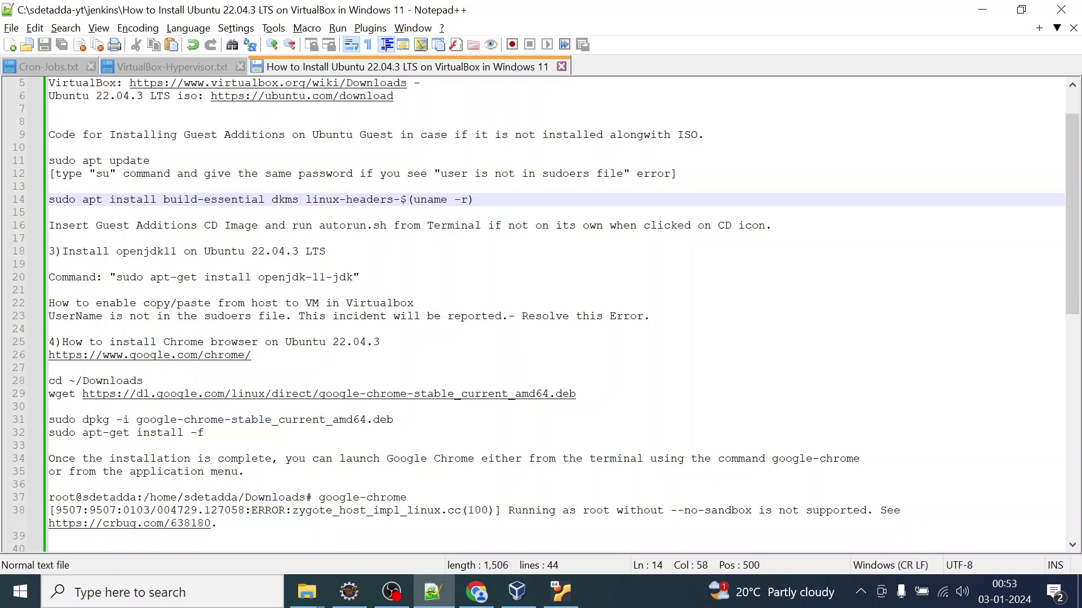
Step: Show the running Ubuntu22043 VM and open the context menu in its Downloads folder
left_click(517, 596)
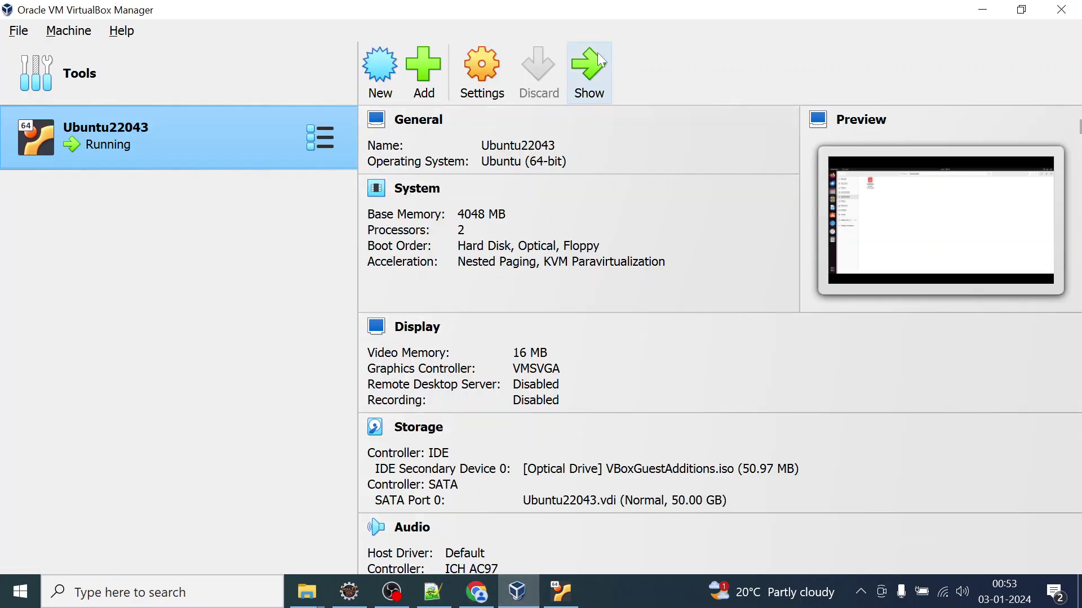
left_click(593, 69)
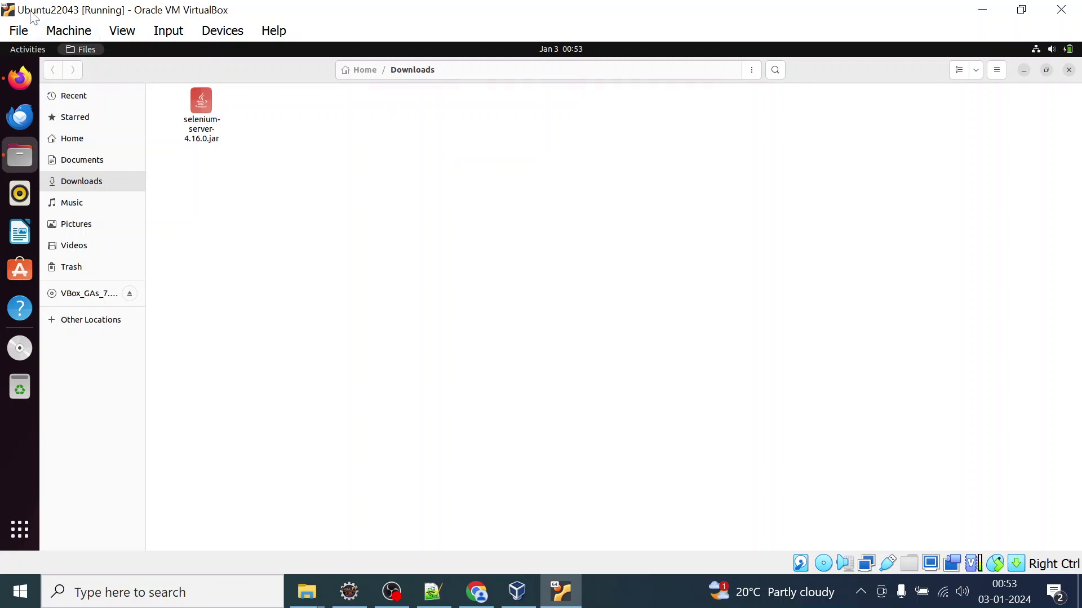
right_click(309, 180)
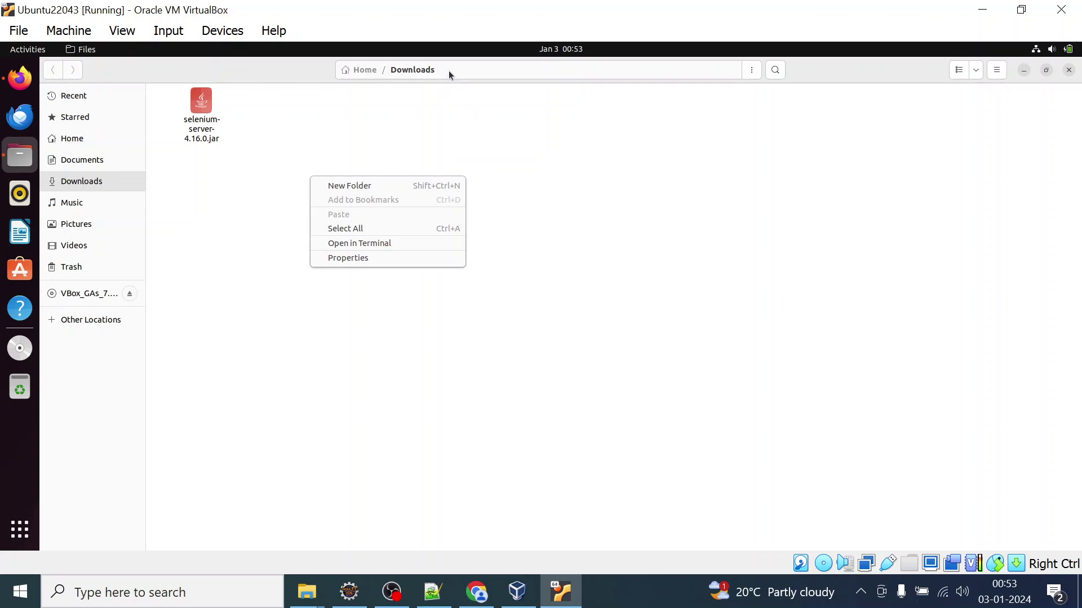
Step: Open a terminal in the Downloads folder, then switch back to the Notepad++ Chrome notes
left_click(358, 245)
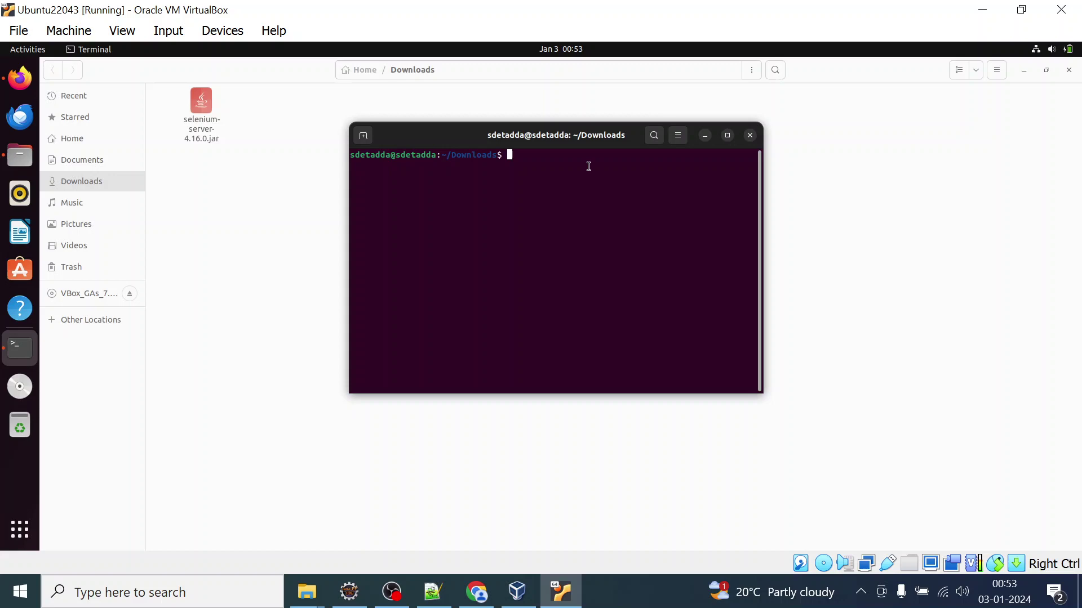
left_click(436, 592)
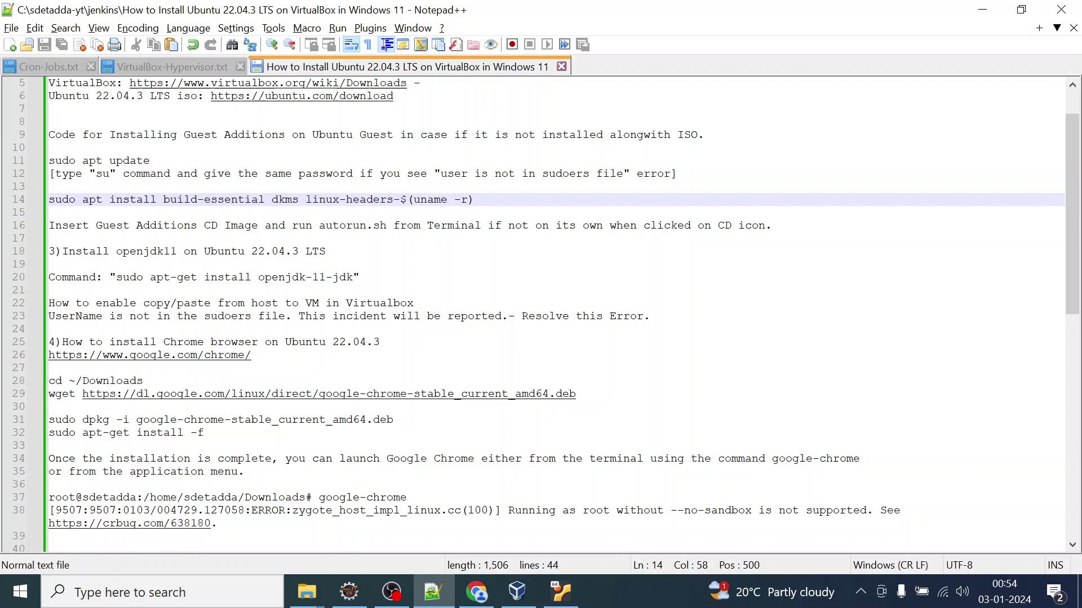
Step: Paste line 29's Chrome wget command into the VM terminal and run it
left_click_drag(576, 394, 49, 394)
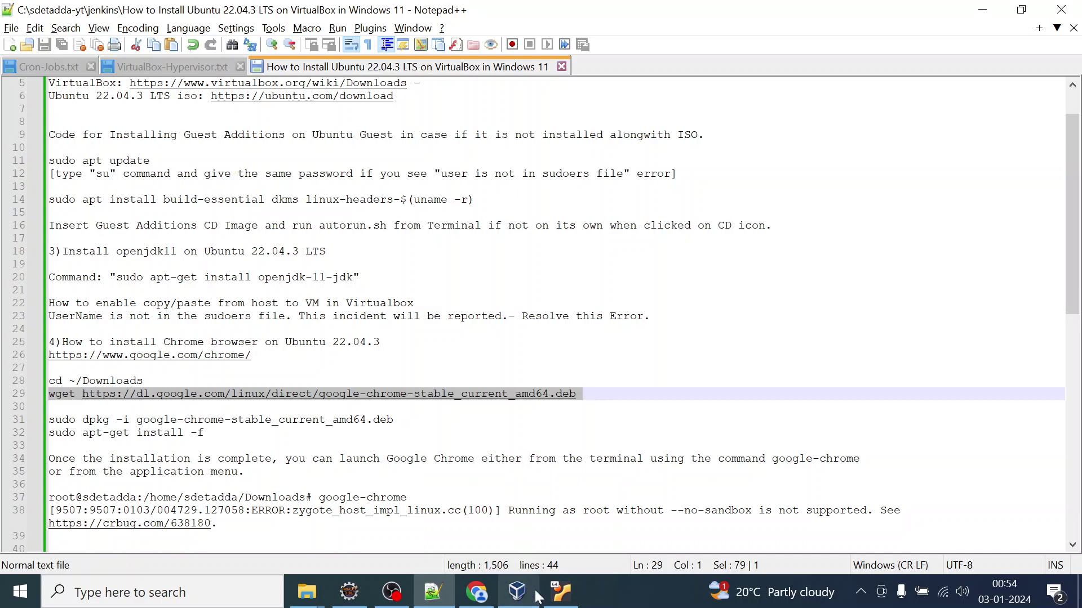
left_click(560, 591)
right_click(536, 220)
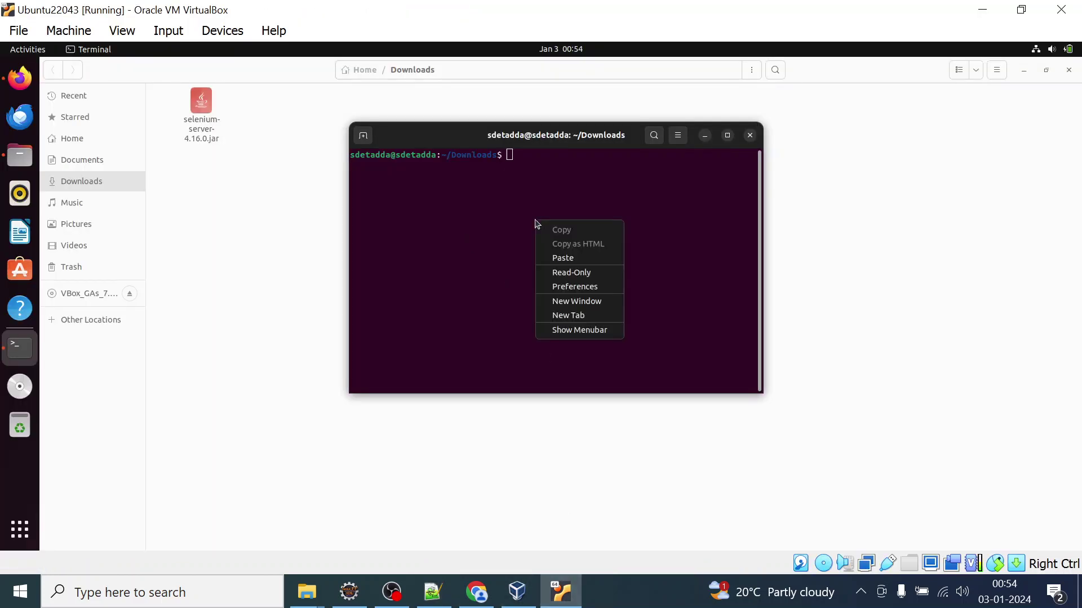
left_click(559, 256)
key("Return")
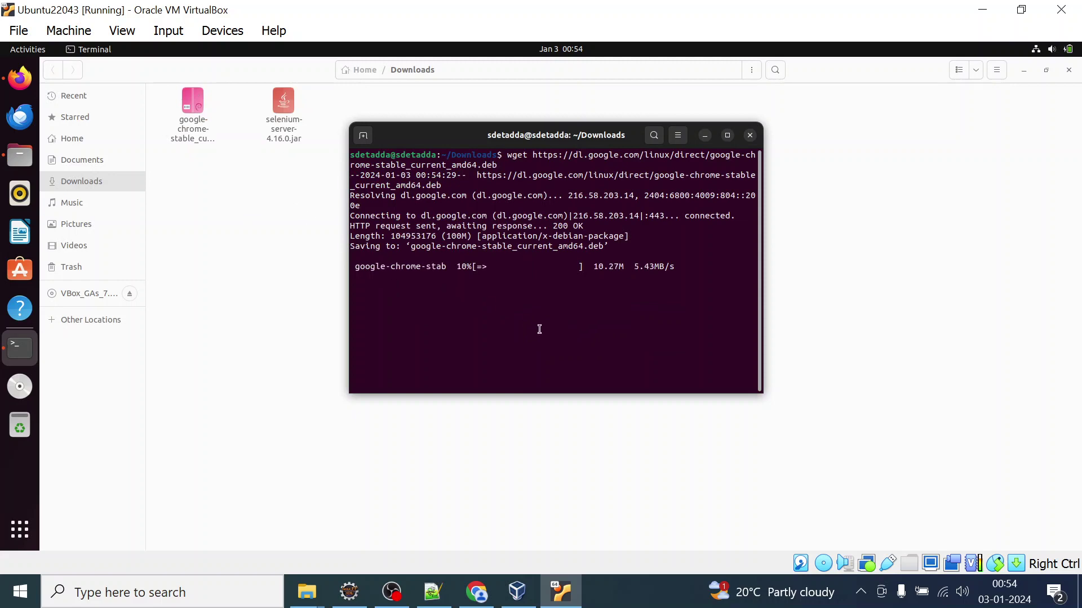
Step: Copy the dpkg install command from line 31 of the notes
left_click(432, 596)
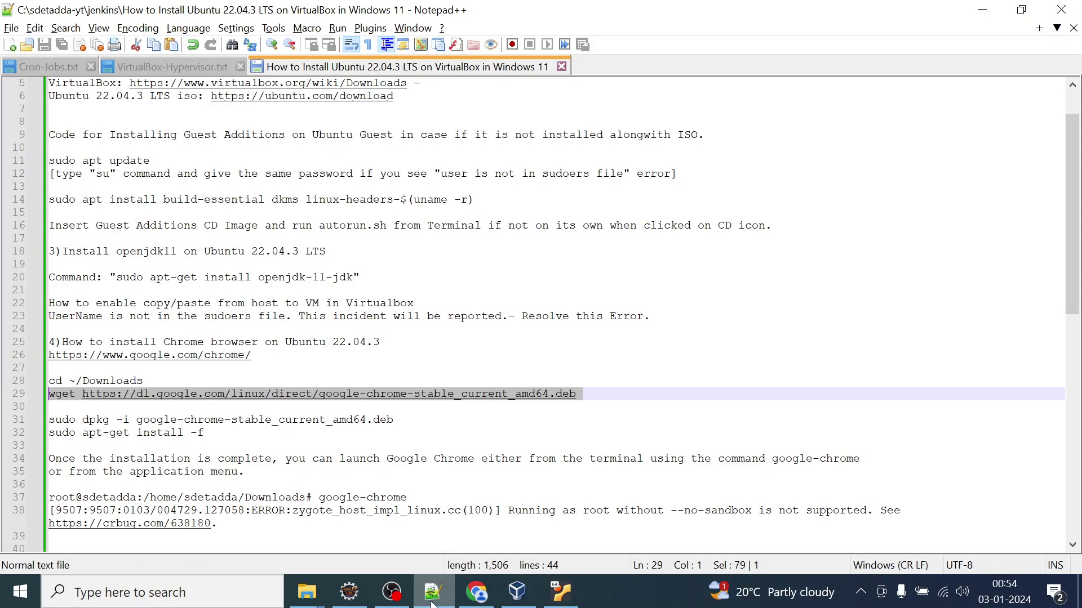
left_click_drag(394, 420, 42, 430)
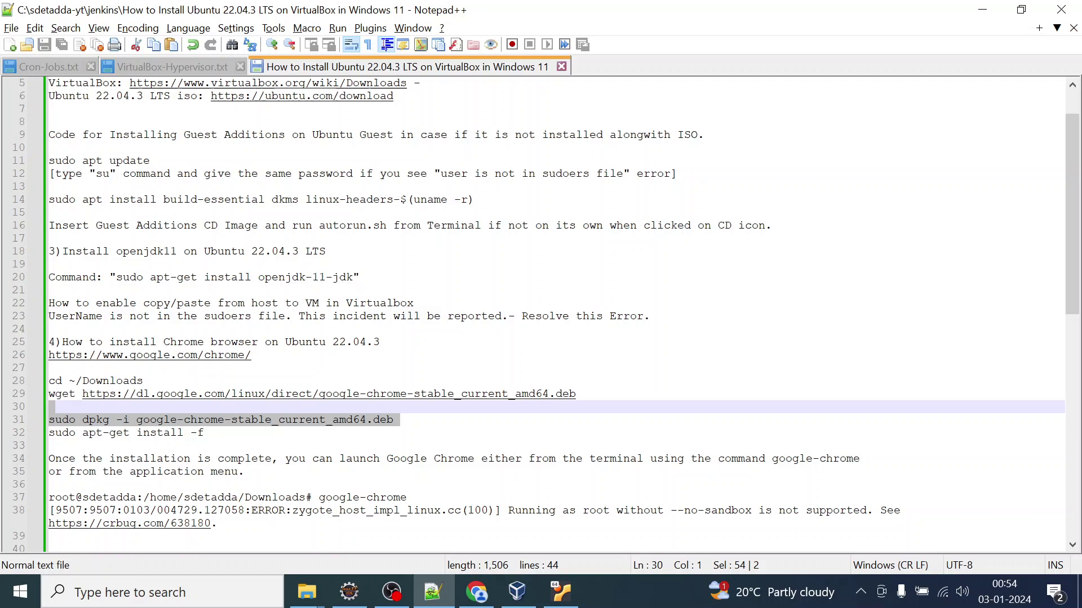
right_click(146, 429)
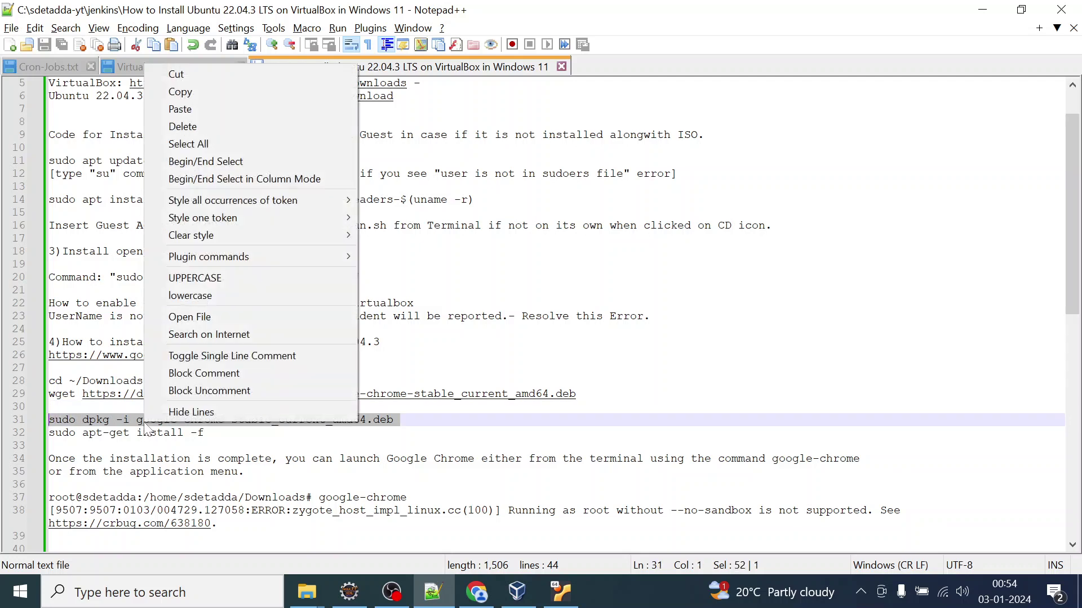
left_click(188, 94)
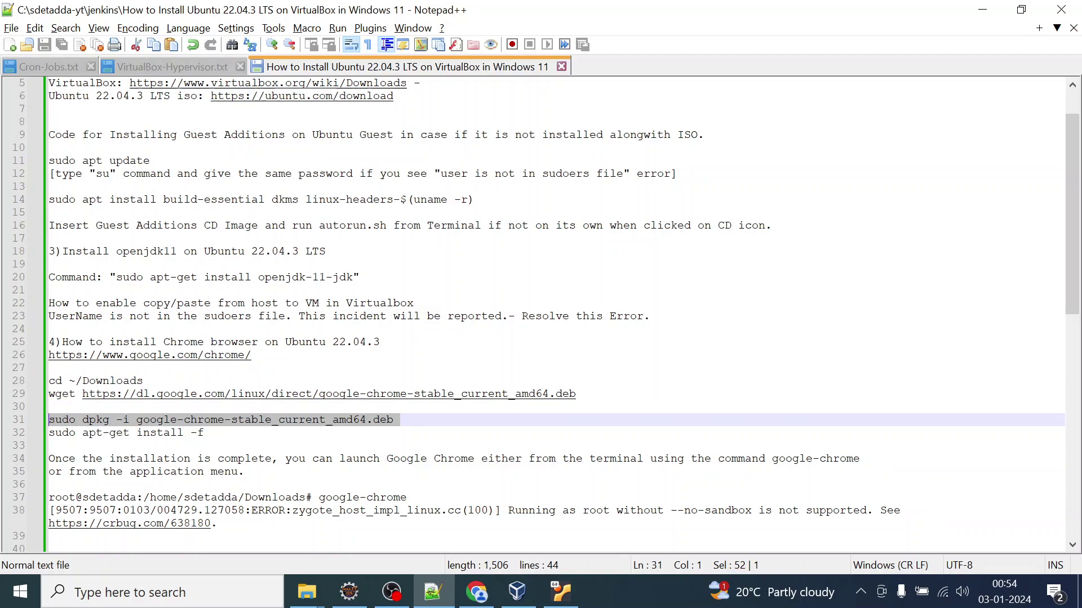
mouse_move(517, 593)
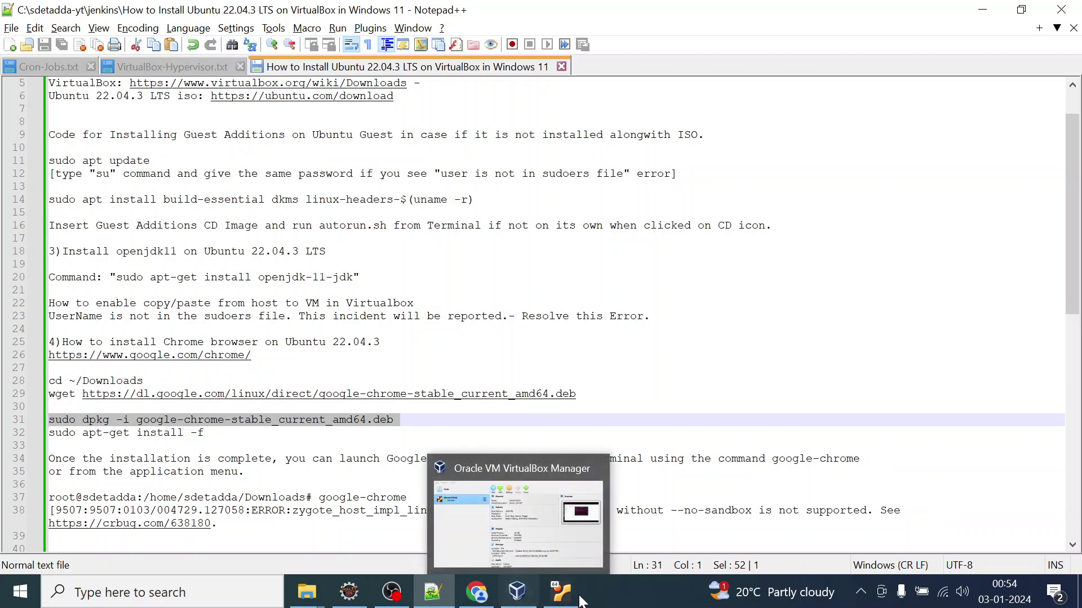
Step: Return to the VM terminal, where the Chrome download has finished
left_click(561, 515)
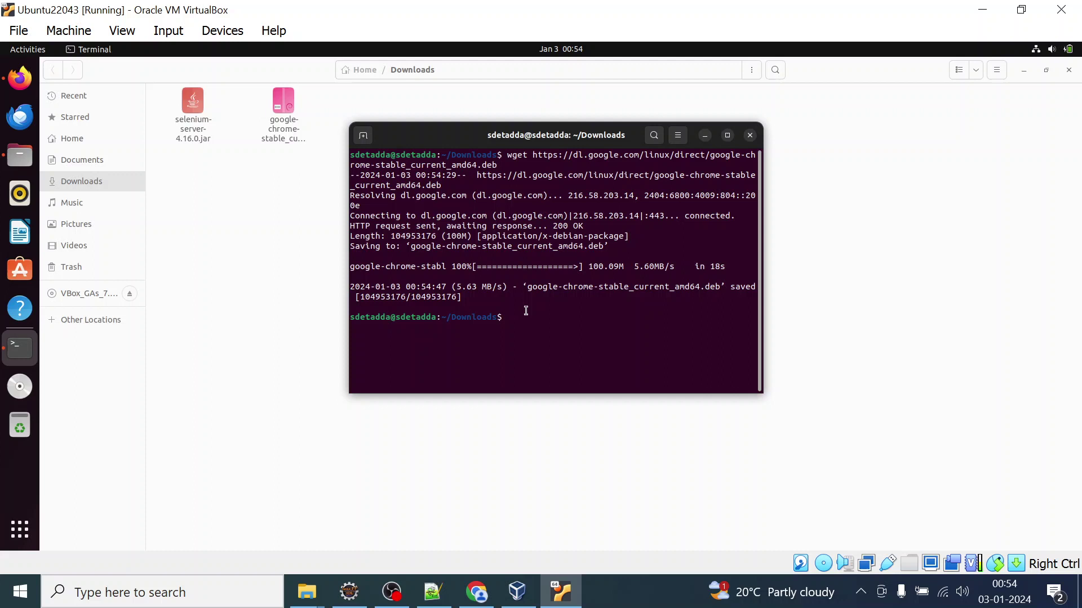
right_click(544, 318)
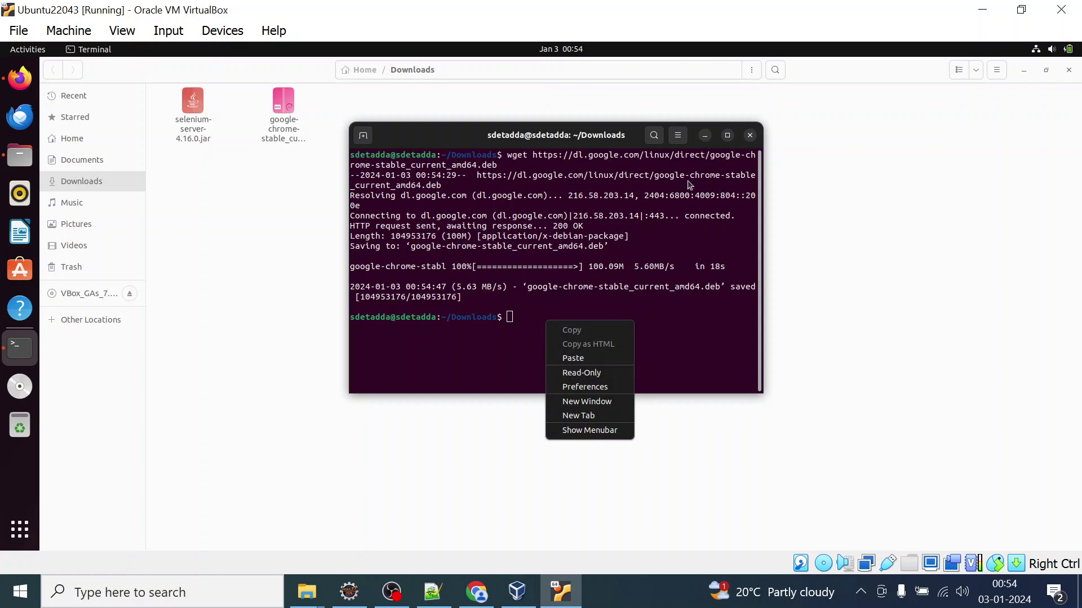
left_click(726, 142)
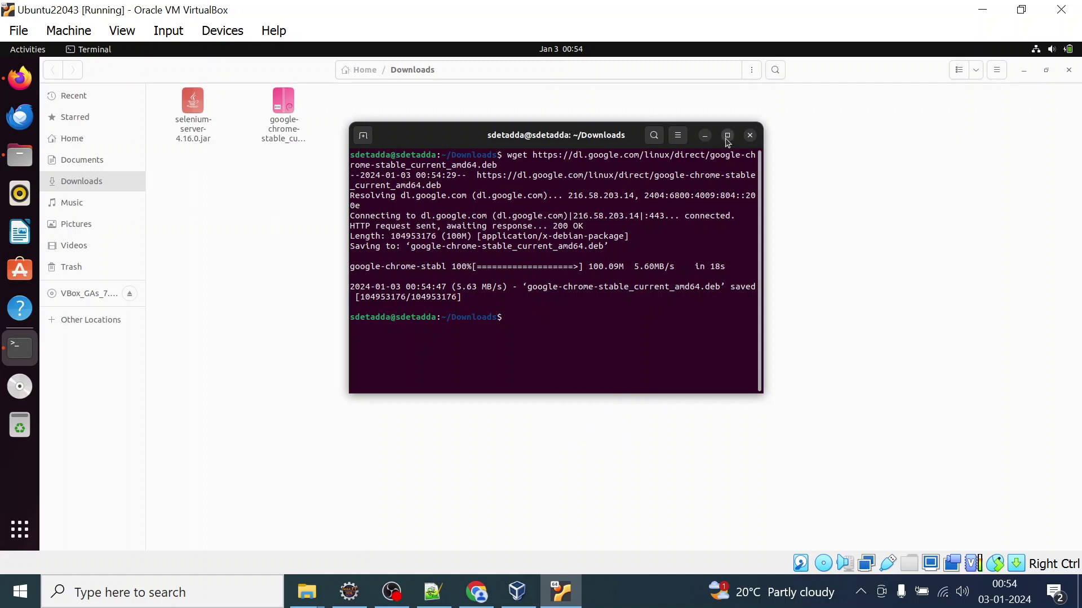
Step: Run the pasted sudo dpkg install, get the sudoers error, then switch to root with su
left_click(727, 136)
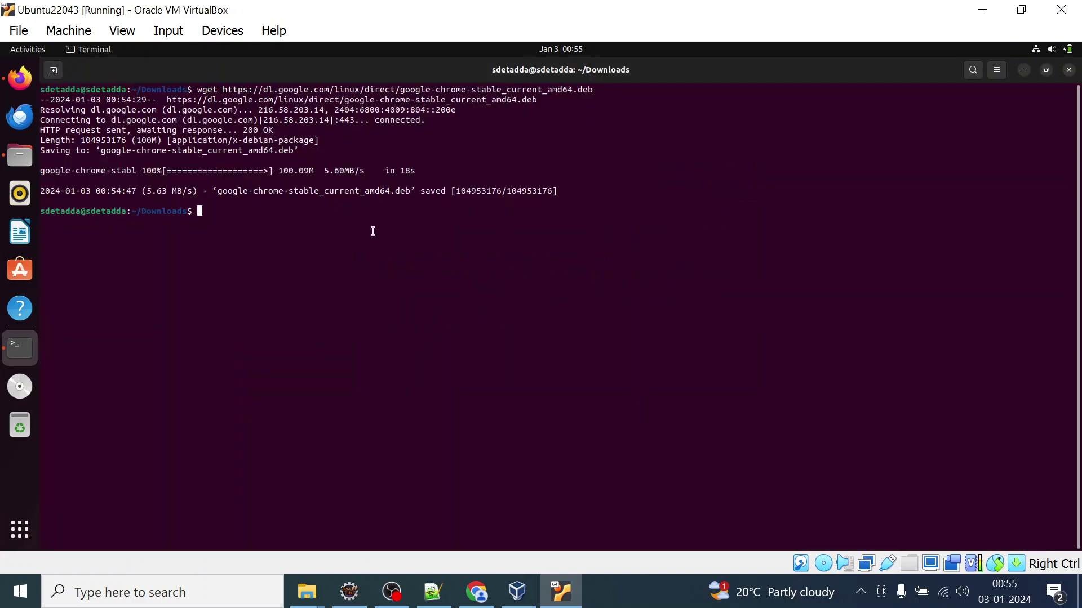
right_click(315, 240)
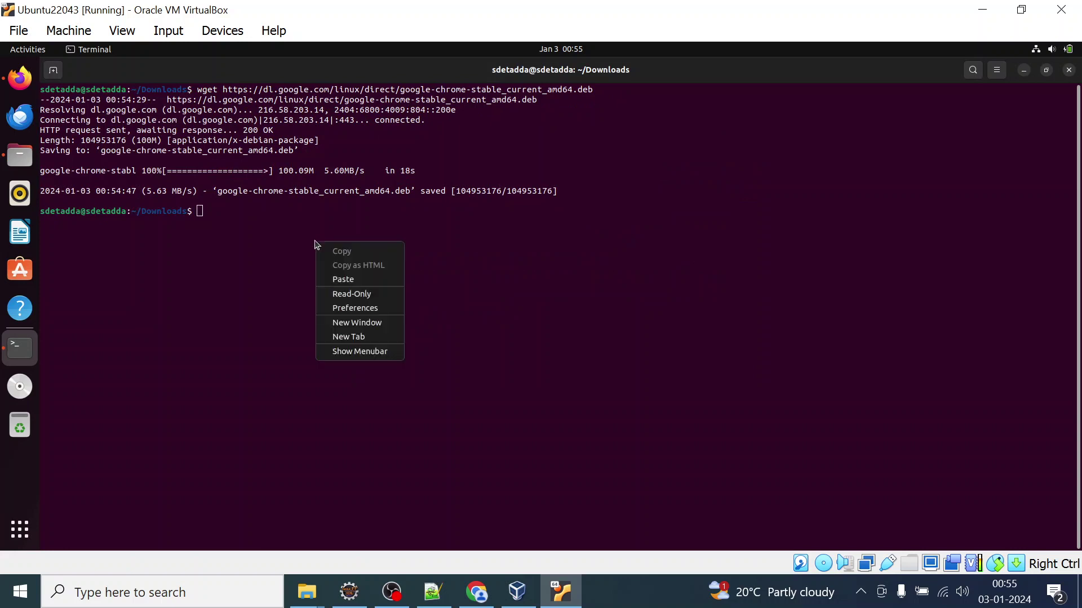
left_click(338, 278)
key("Return")
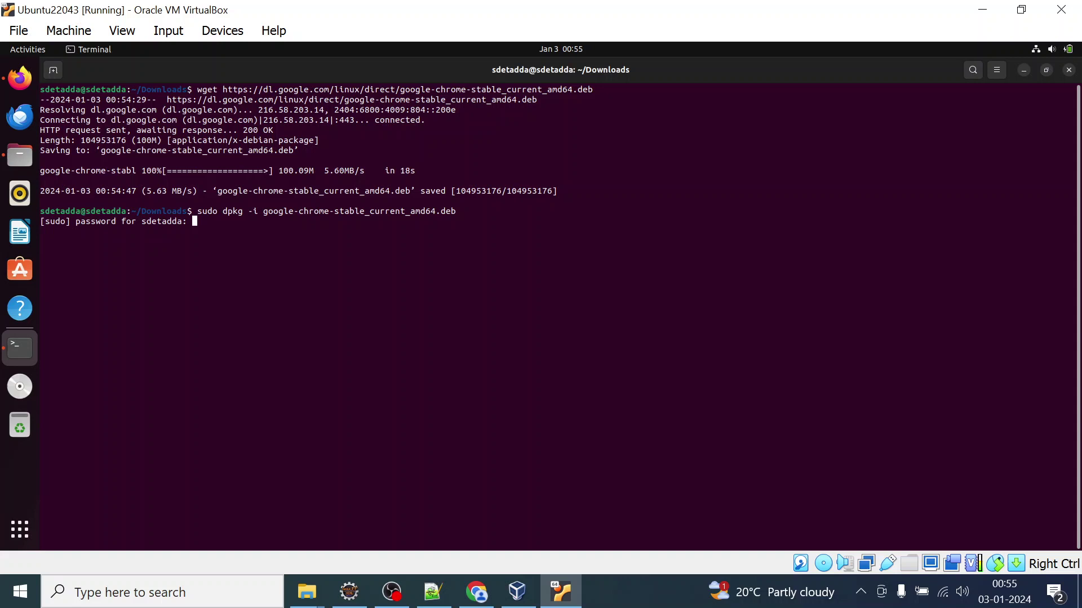
key("Return")
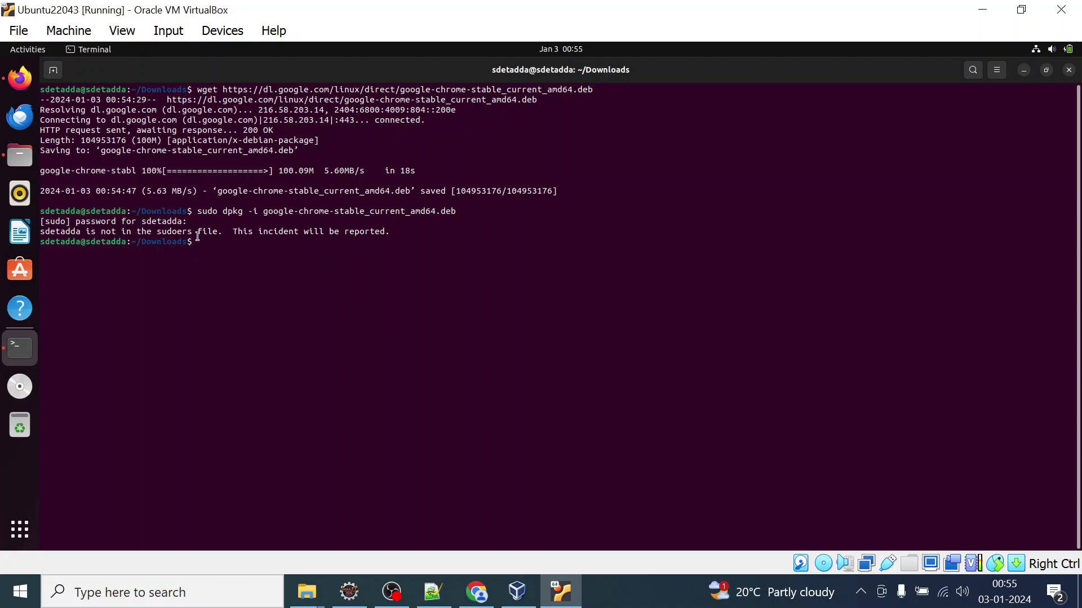
type("su")
key("Return")
key("Return")
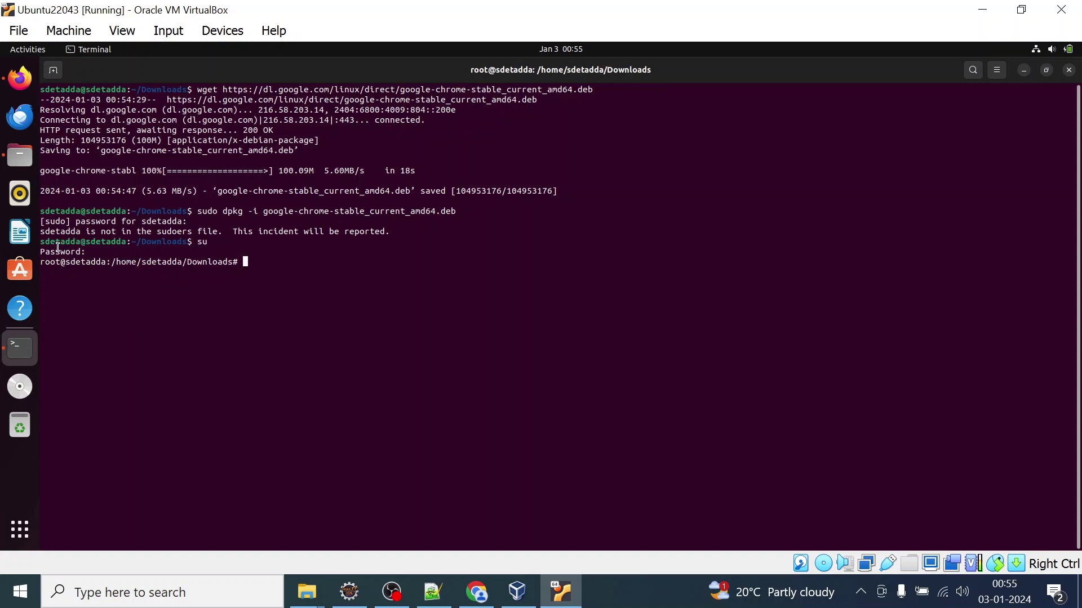
Step: Paste and run sudo dpkg -i google-chrome-stable_current_amd64.deb at the root prompt
right_click(333, 277)
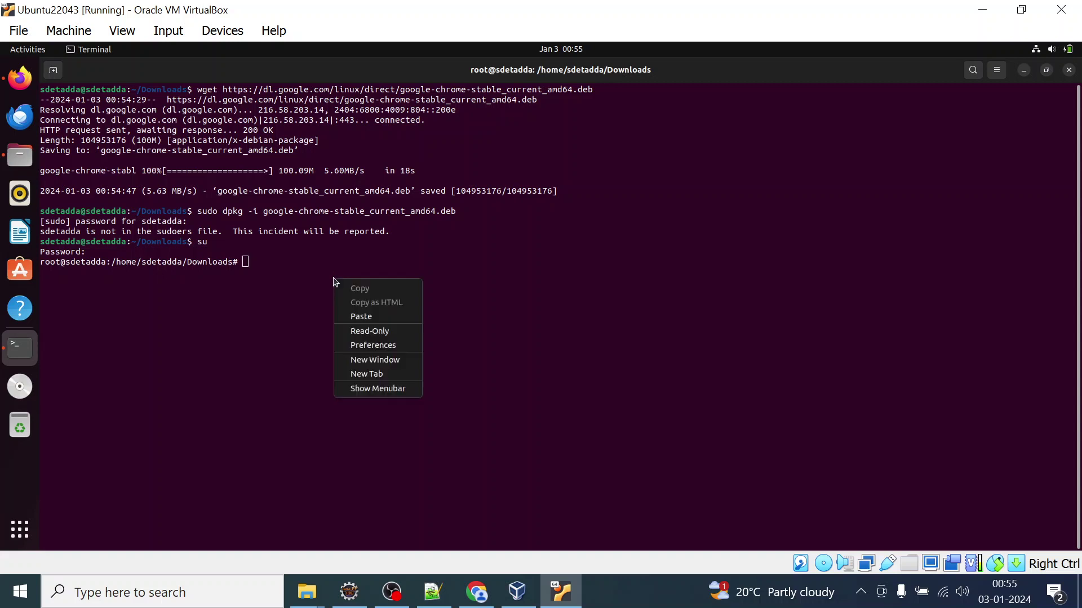
left_click(360, 318)
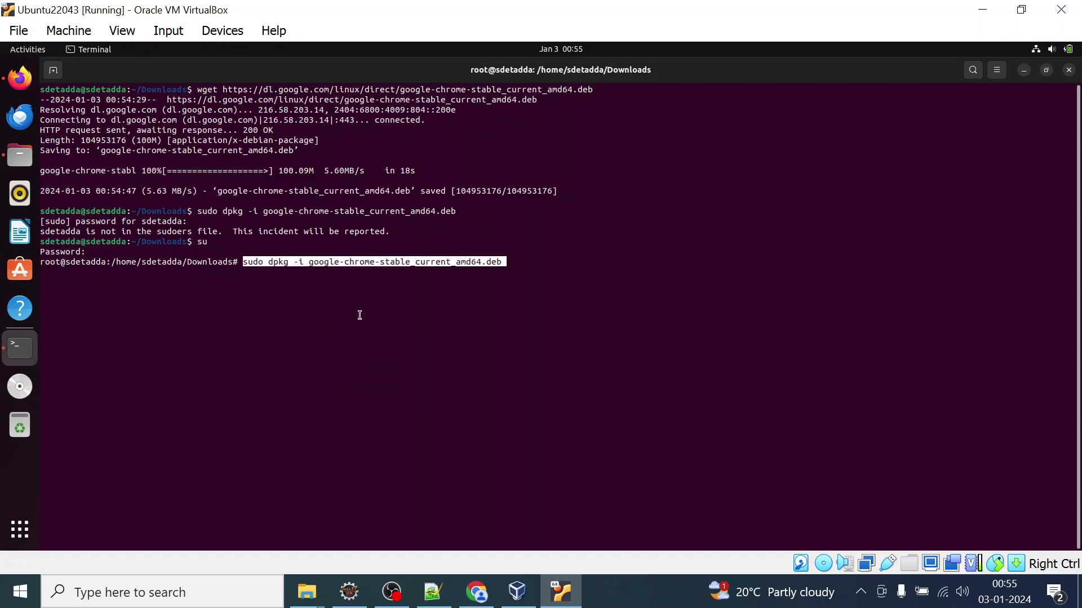
key("Return")
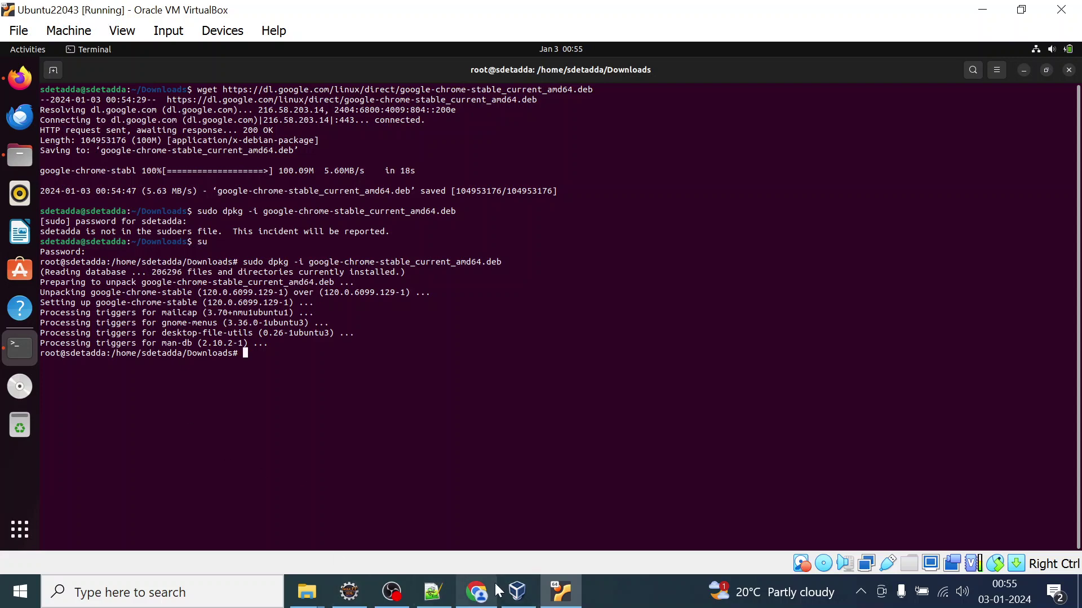
Step: Copy 'sudo apt-get install -f' from the notes, run it in the terminal, then return to the VM
left_click(433, 591)
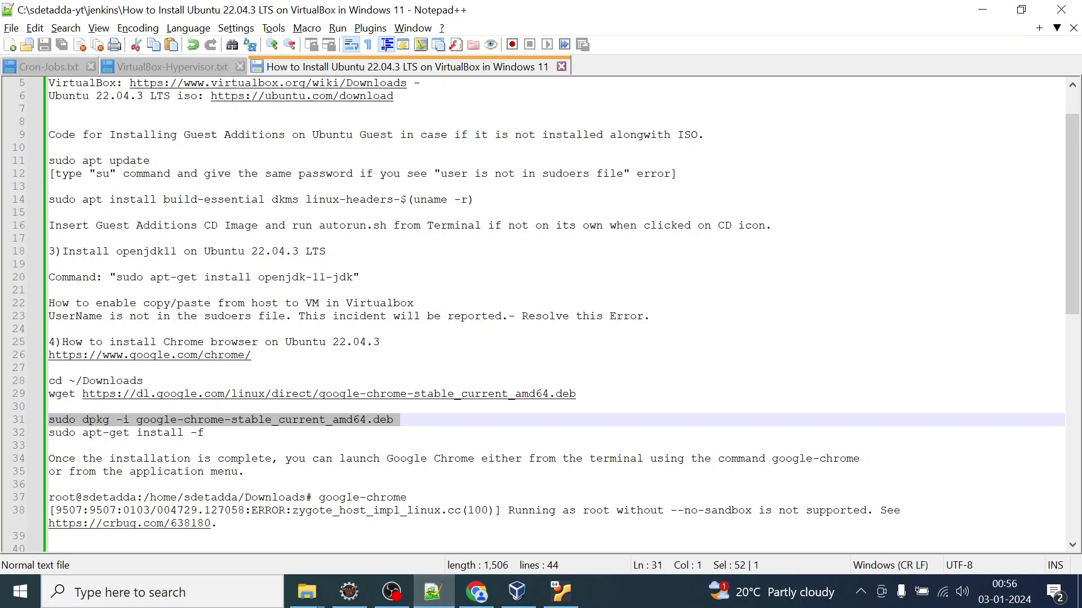
left_click_drag(207, 446, 49, 434)
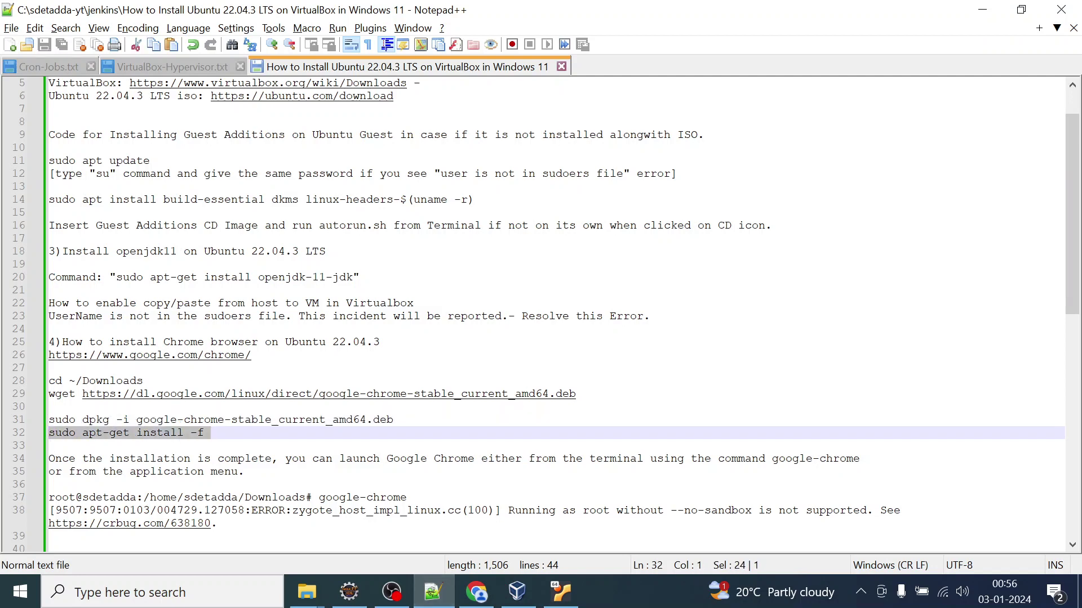
key("alt+Tab")
right_click(386, 308)
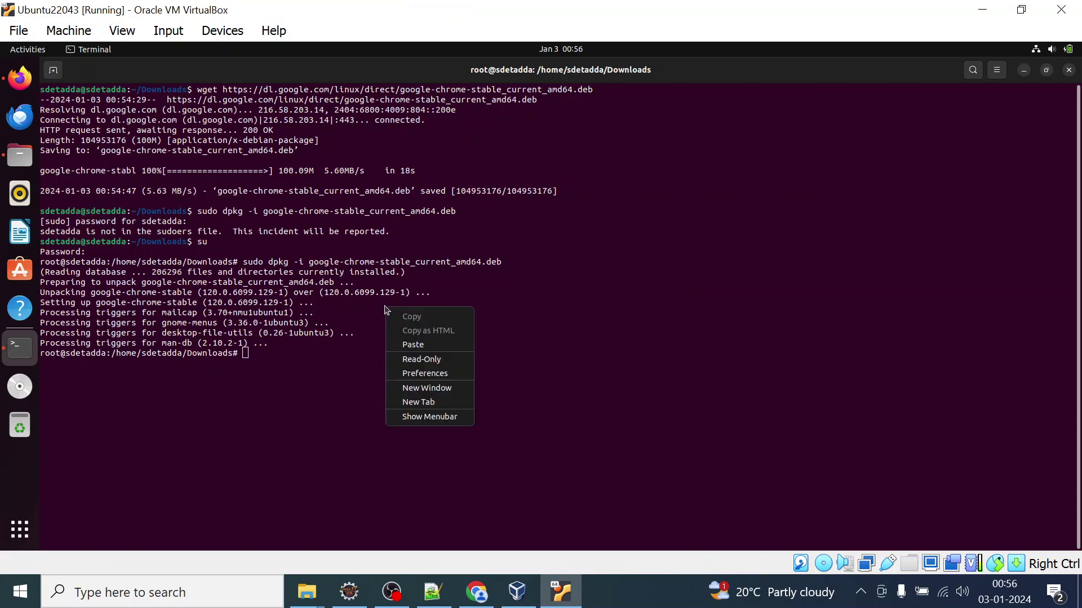
left_click(426, 346)
key("Return")
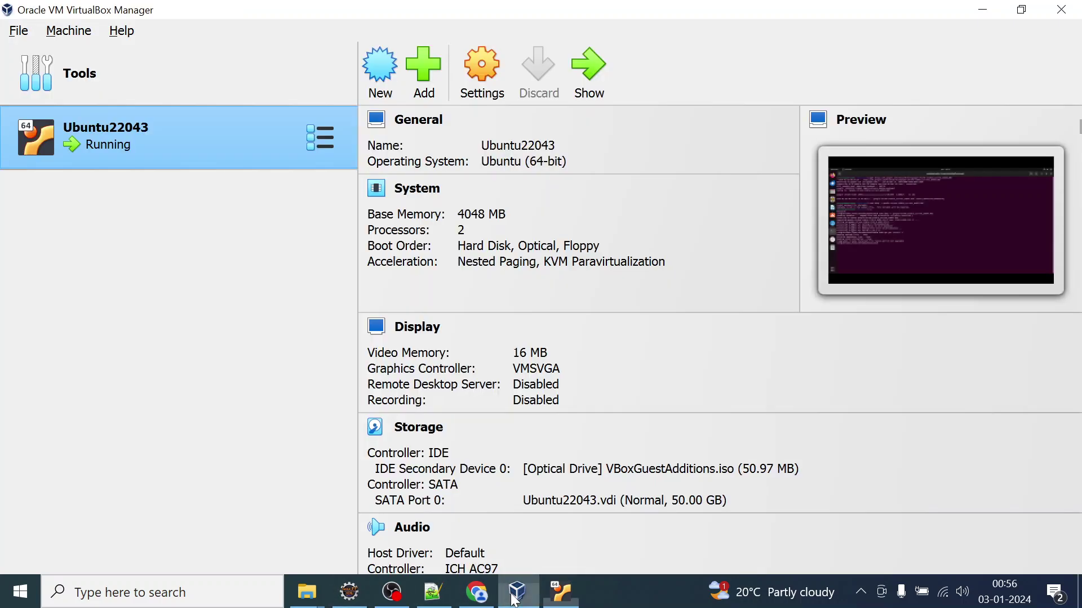
left_click(517, 595)
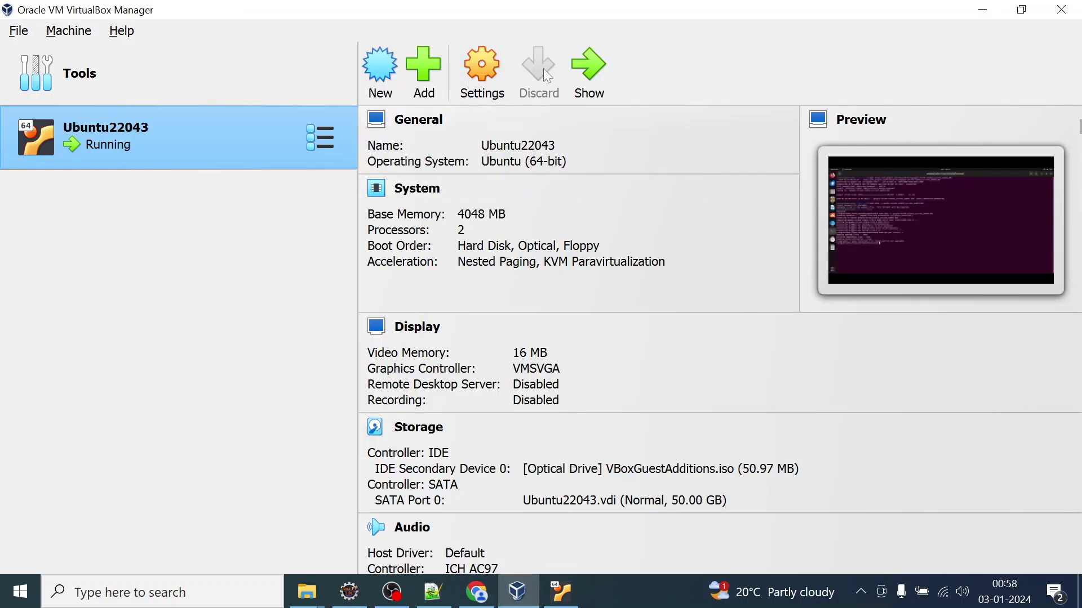
left_click(587, 68)
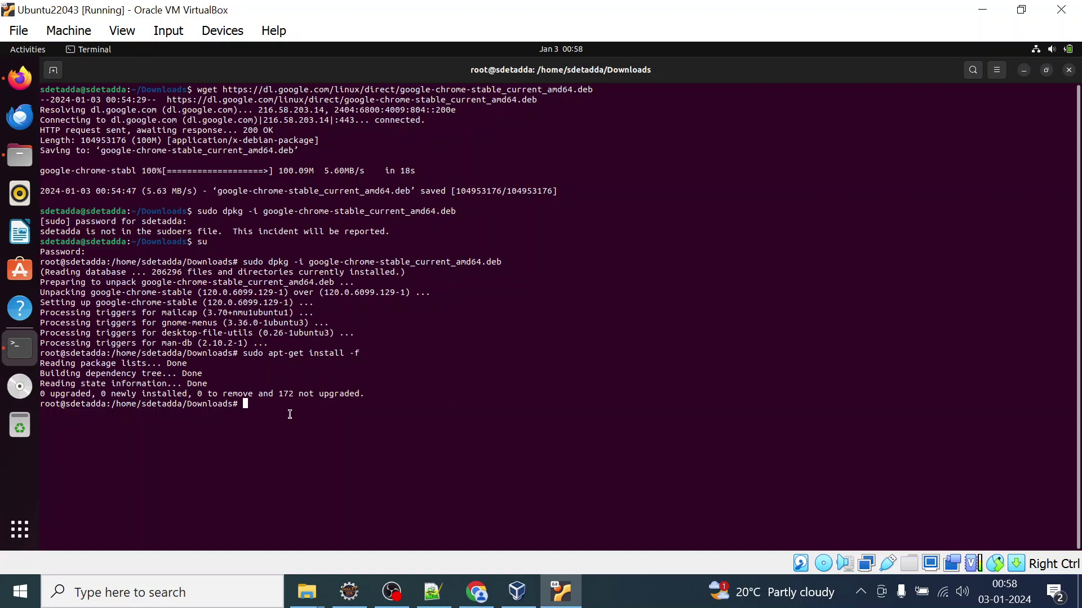
type("goog")
type("le-chro")
type("me")
Step: Run google-chrome as root, hit the --no-sandbox error, then exit the root shell
key("Return")
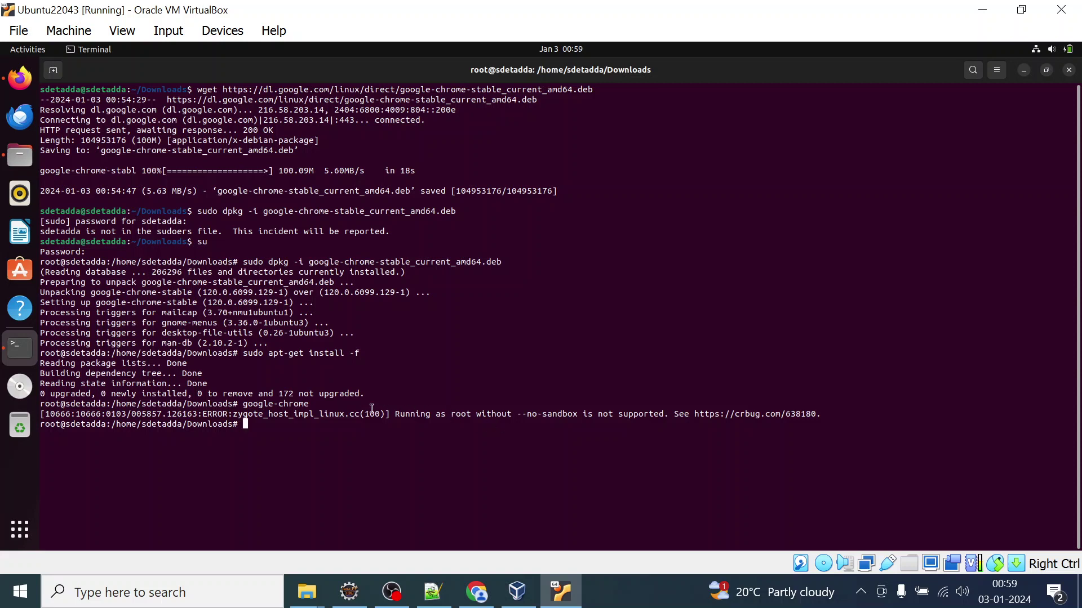
type("exit")
key("Return")
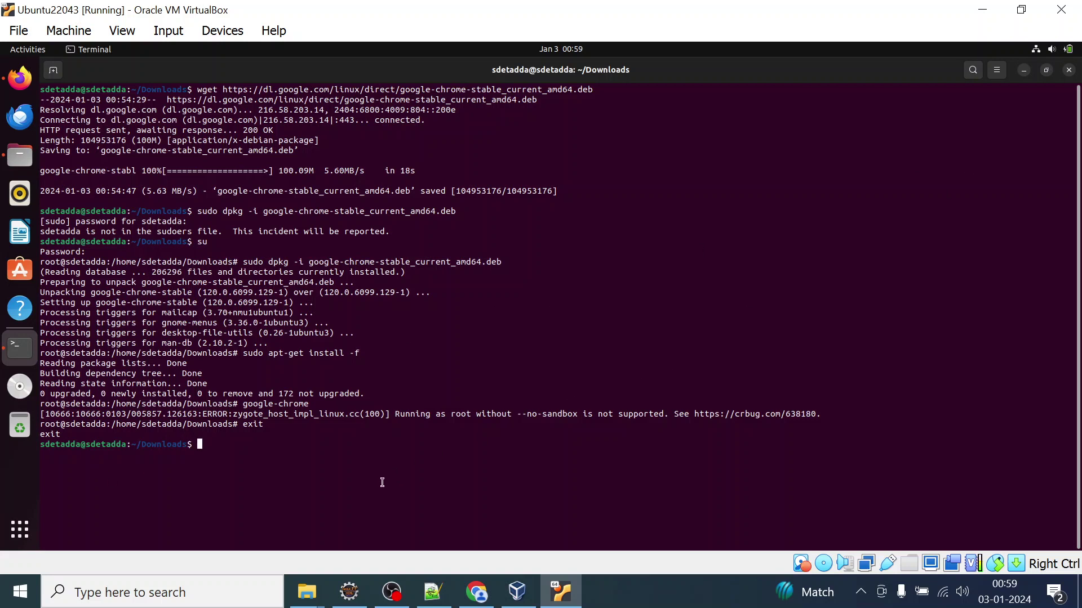
Step: Run google-chrome as the normal user, dismiss the ad privacy notice, and maximize Chrome
key("Up")
key("Up")
key("Down")
key("Down")
type("google")
type("-chro")
type("me")
key("Return")
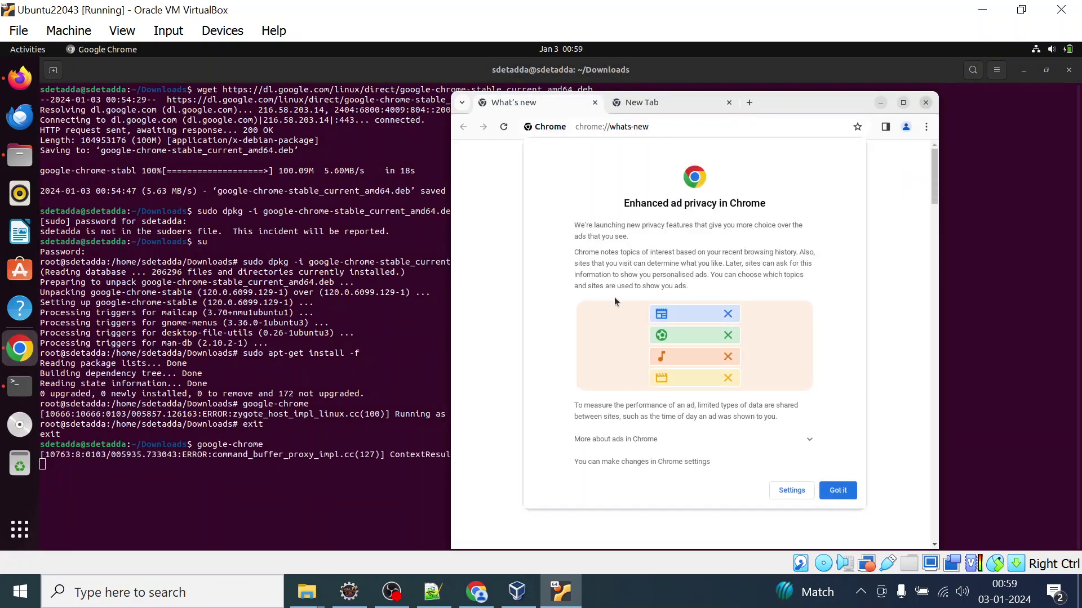
left_click(837, 492)
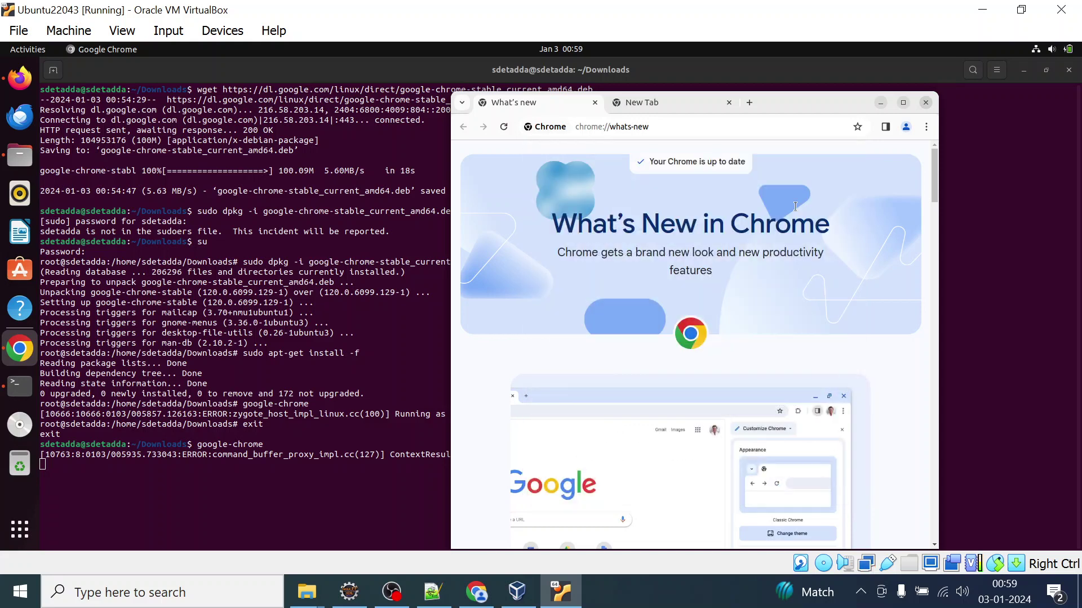
left_click(903, 102)
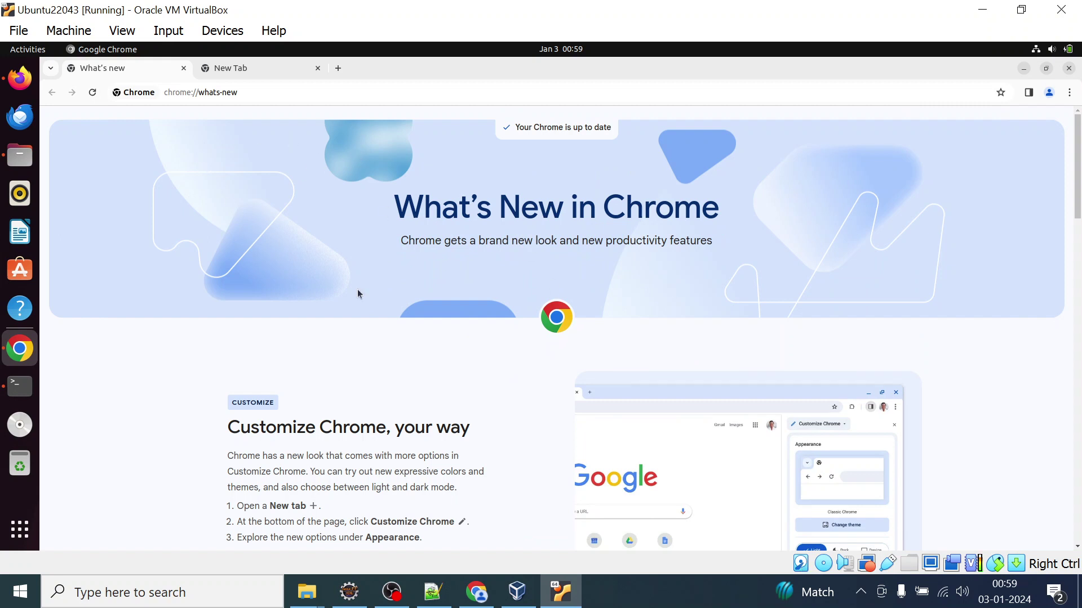
mouse_move(432, 592)
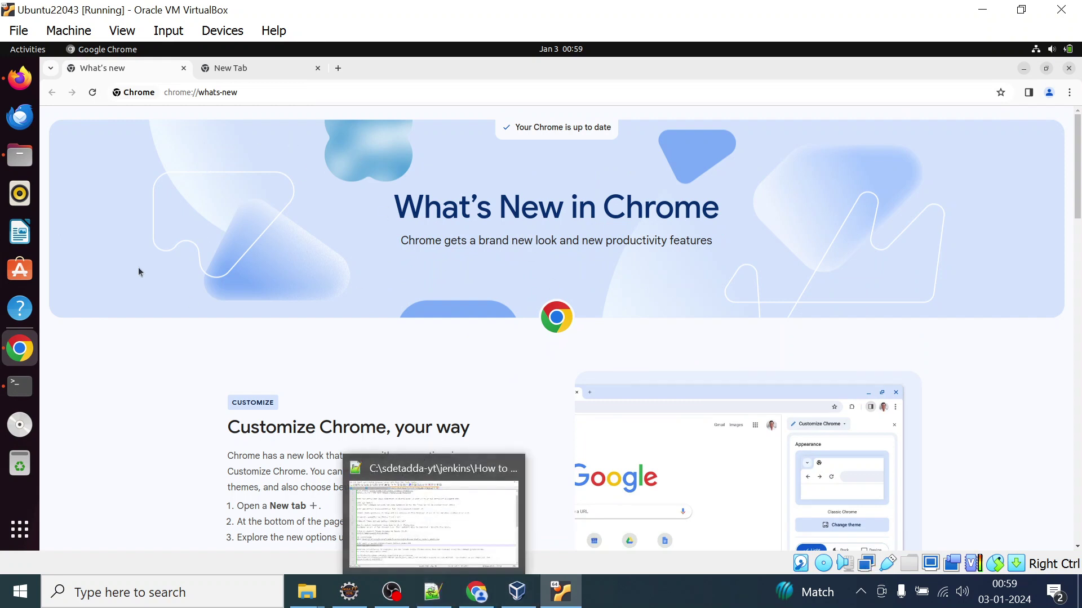
Step: Find Google Chrome on page two of Show Applications, then return to VirtualBox Manager
left_click(20, 530)
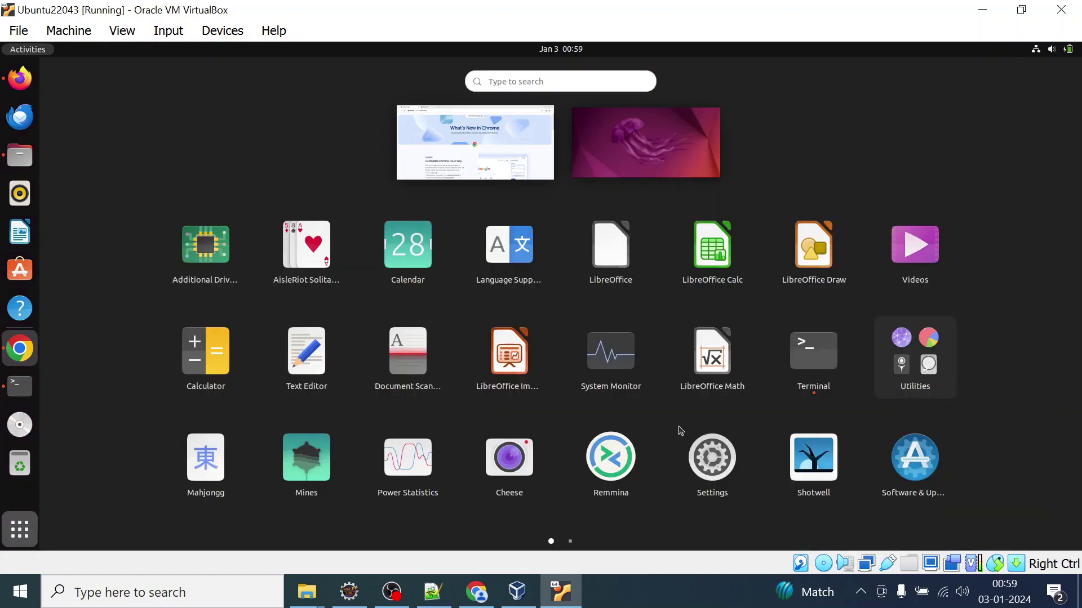
left_click(573, 544)
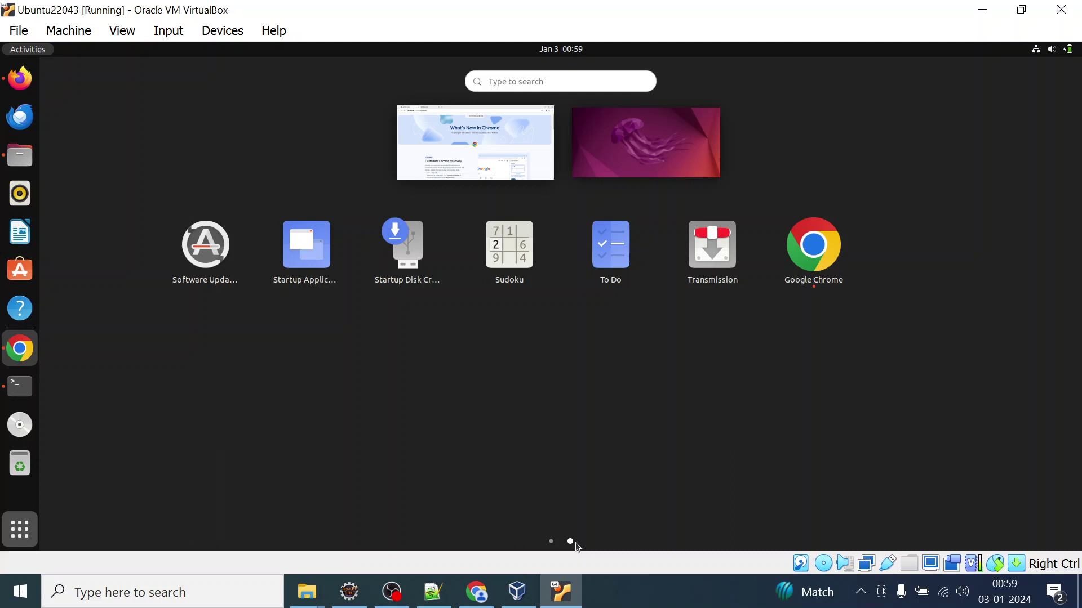
left_click(810, 263)
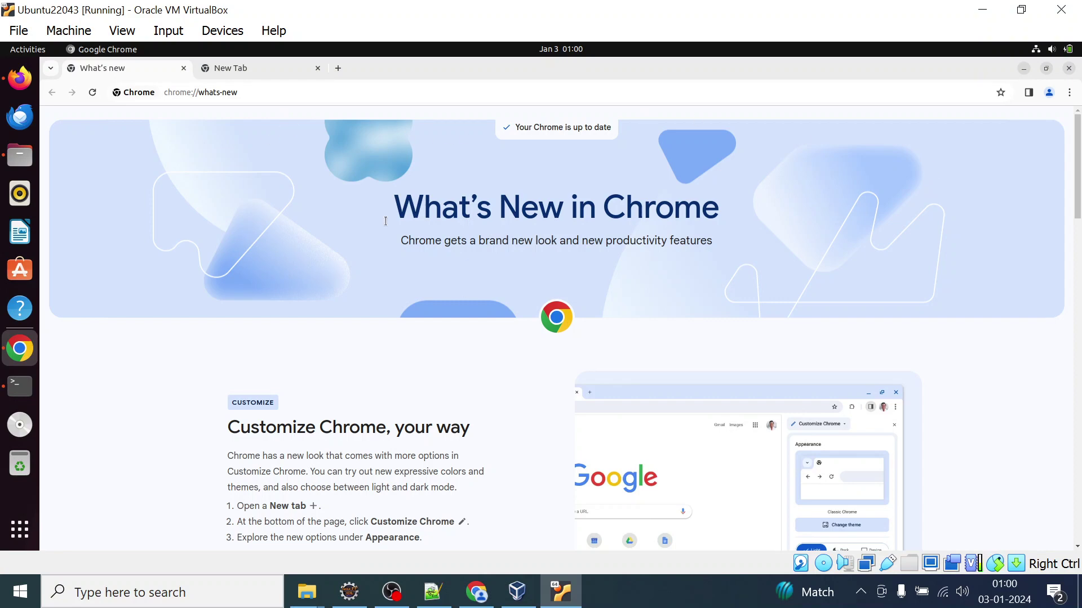
left_click(254, 101)
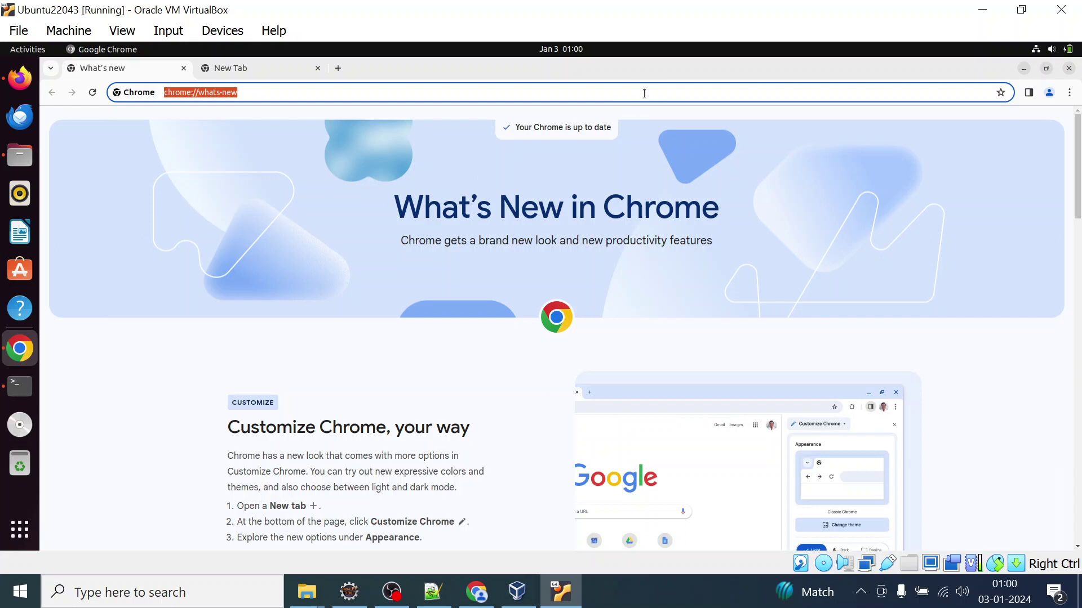
left_click(517, 591)
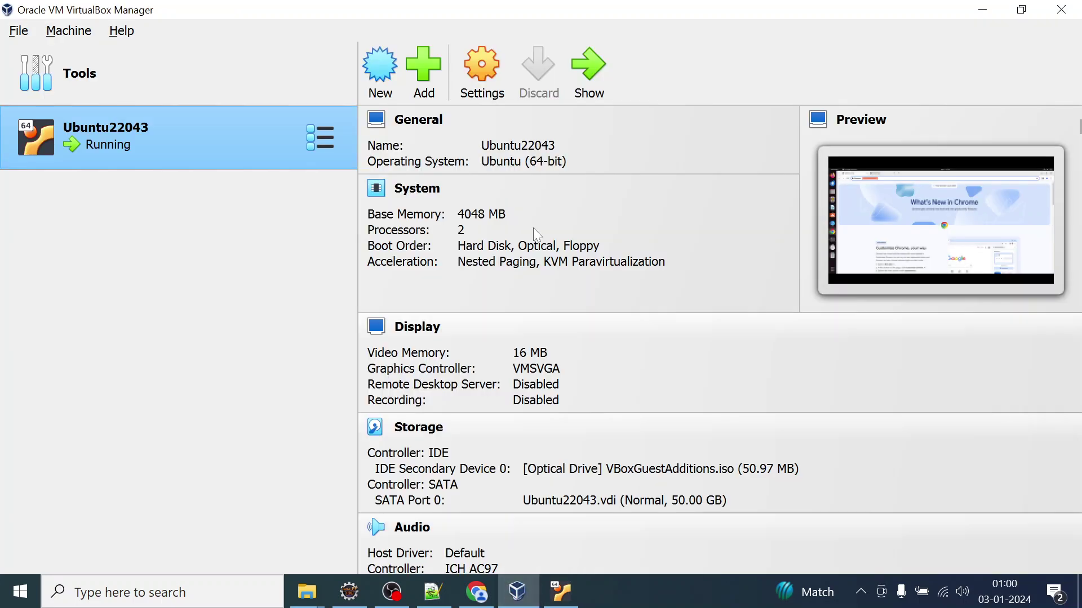